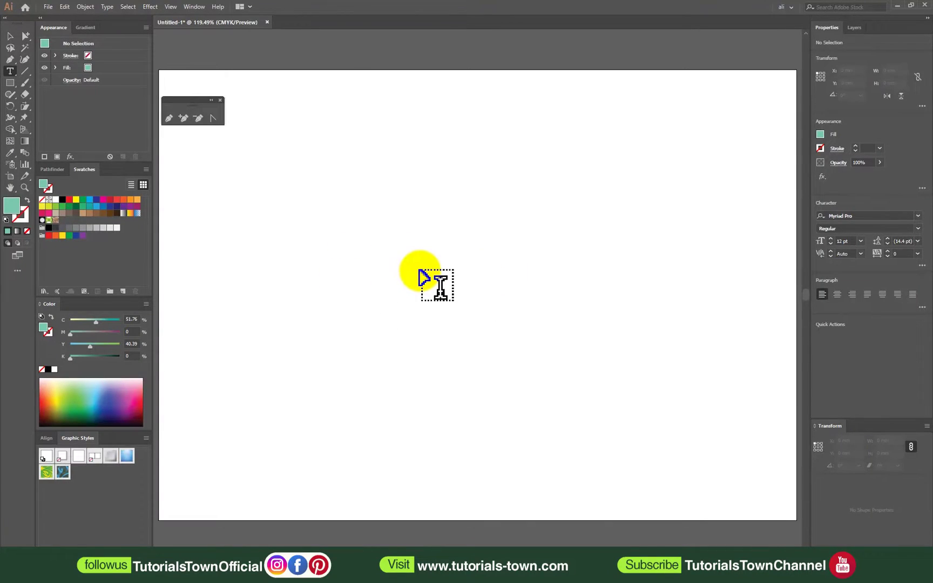
# Add the point text "ADOBE" to the artboard and enlarge it to about 165.5 pt
pyautogui.click(308, 231)
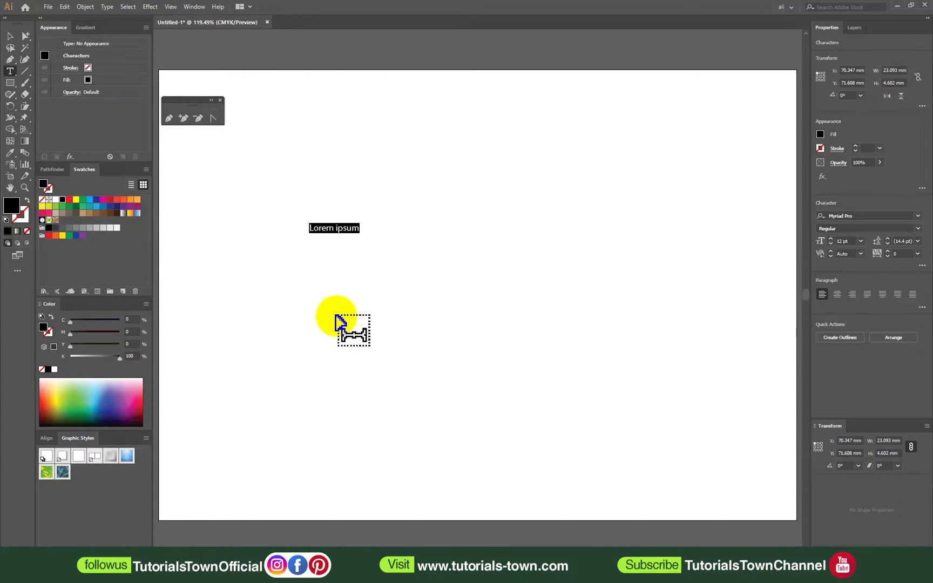
pyautogui.write('ADOBE')
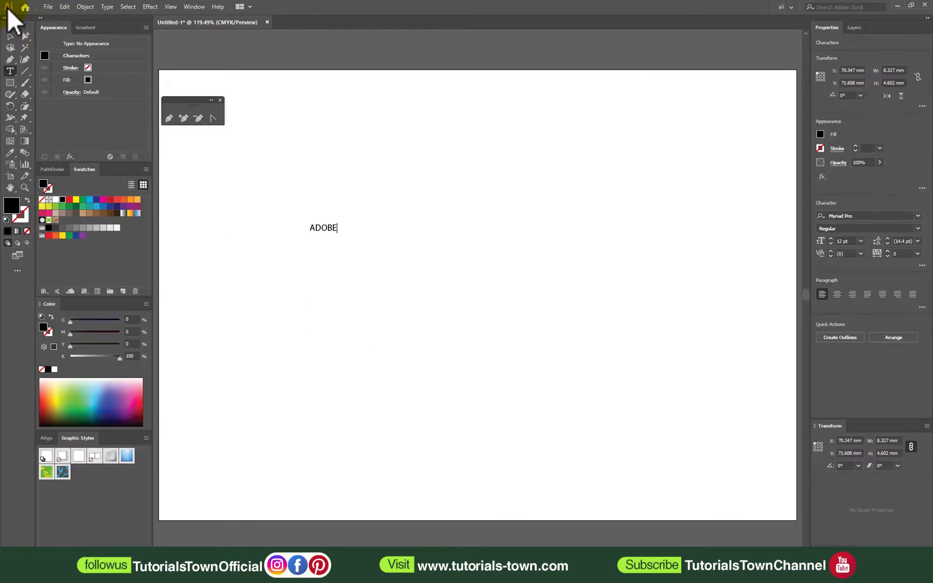
pyautogui.click(9, 35)
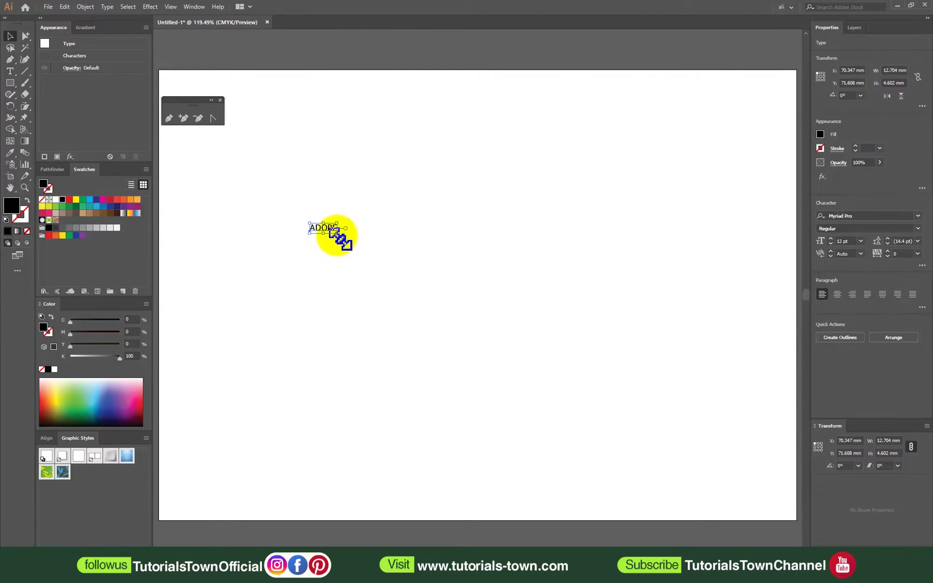
pyautogui.moveTo(334, 235); pyautogui.dragTo(625, 332)
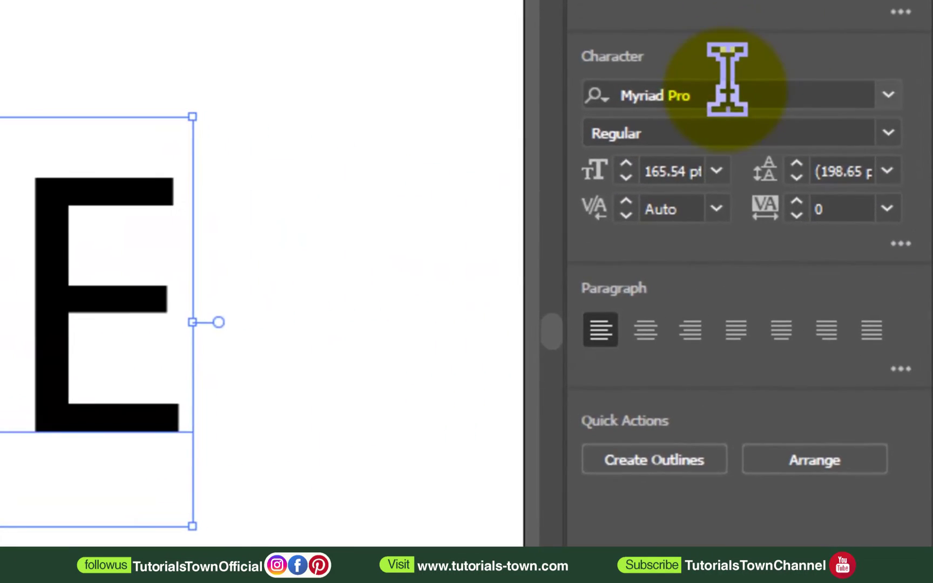
# Set the font of the ADOBE text to Biko Black
pyautogui.click(862, 211)
pyautogui.write('Biko')
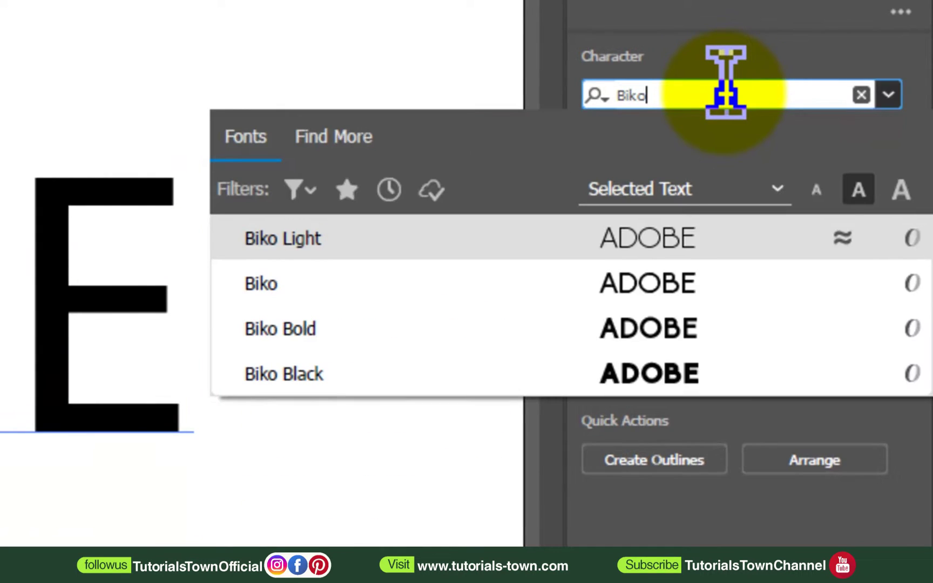
pyautogui.press('Down')
pyautogui.press('Down')
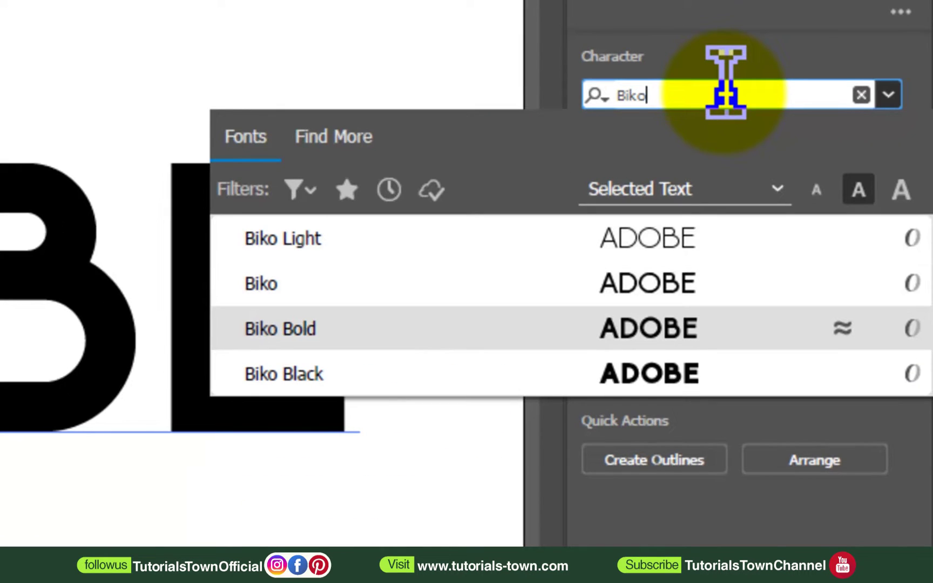
pyautogui.press('Down')
pyautogui.press('Return')
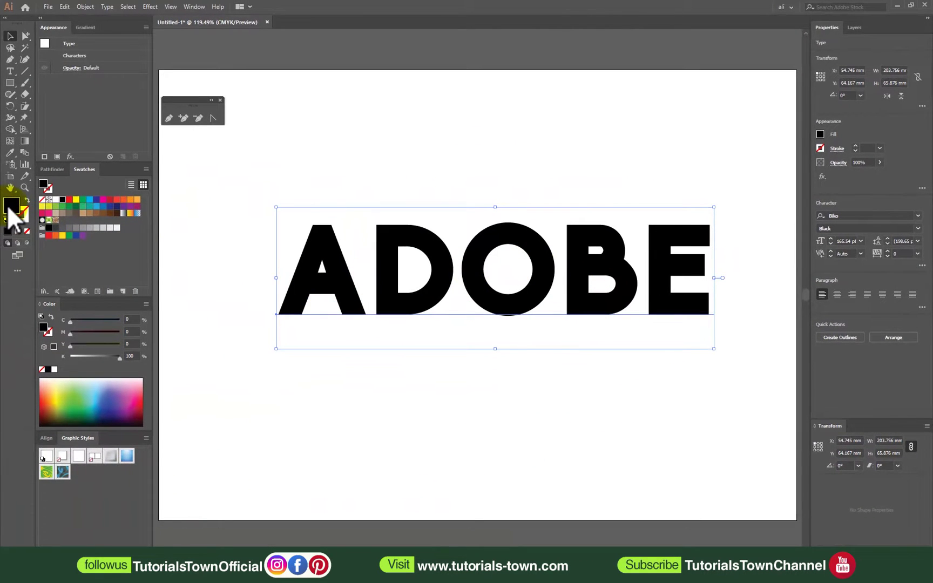
# Fill the ADOBE text with the red colour E50042
pyautogui.doubleClick(11, 205)
pyautogui.moveTo(431, 239); pyautogui.dragTo(531, 161)
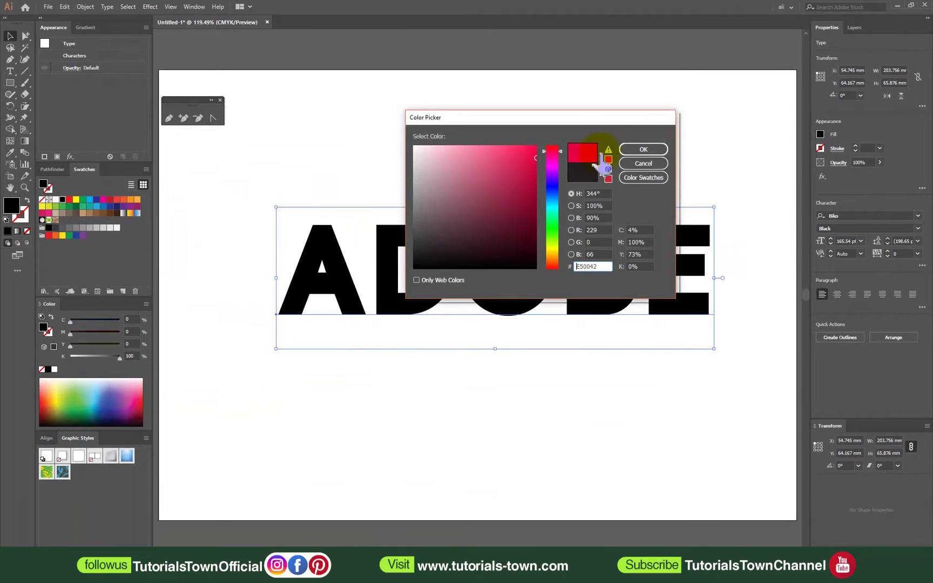
pyautogui.click(639, 149)
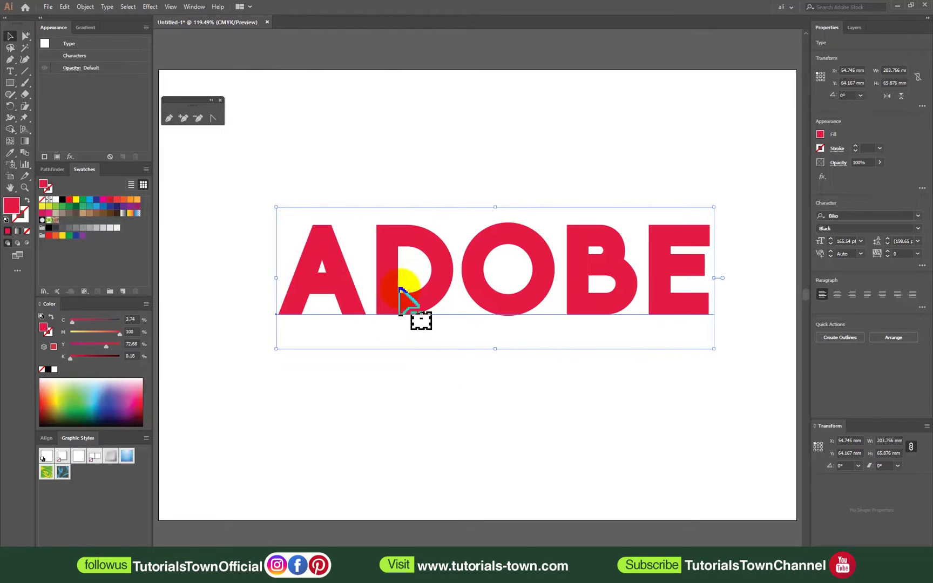
# Draw a rectangle about 123 by 41 mm above the text and fill it with a white-to-black linear gradient
pyautogui.click(10, 83)
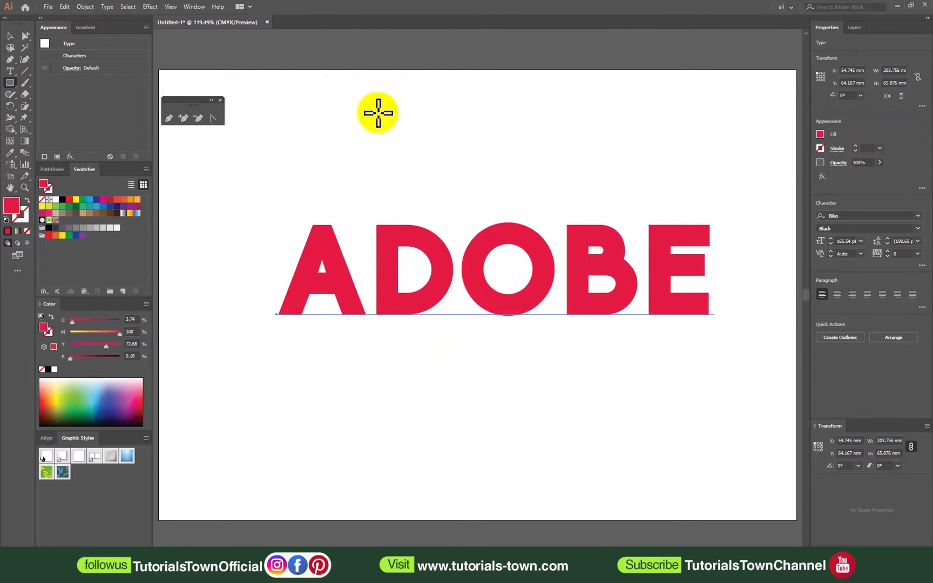
pyautogui.moveTo(371, 106); pyautogui.dragTo(635, 195)
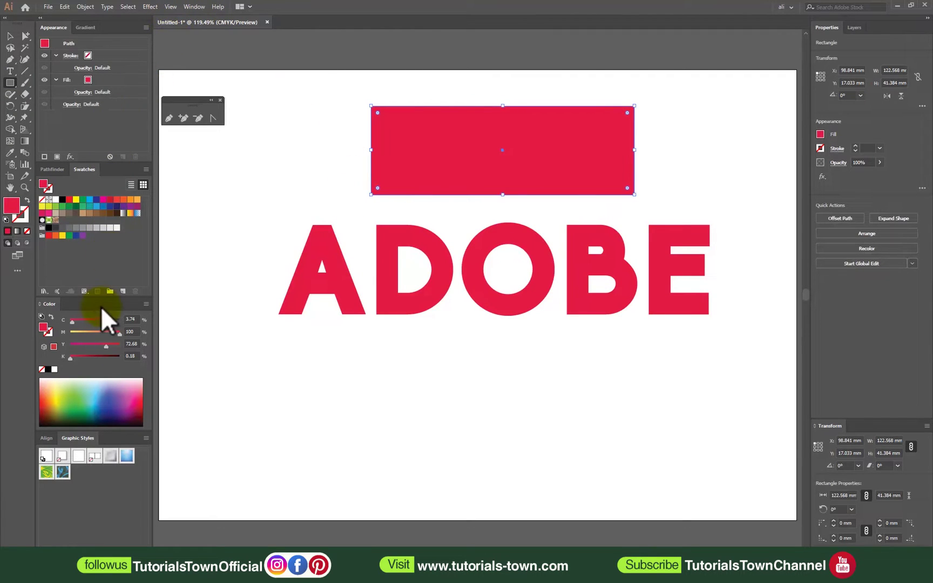
pyautogui.click(195, 6)
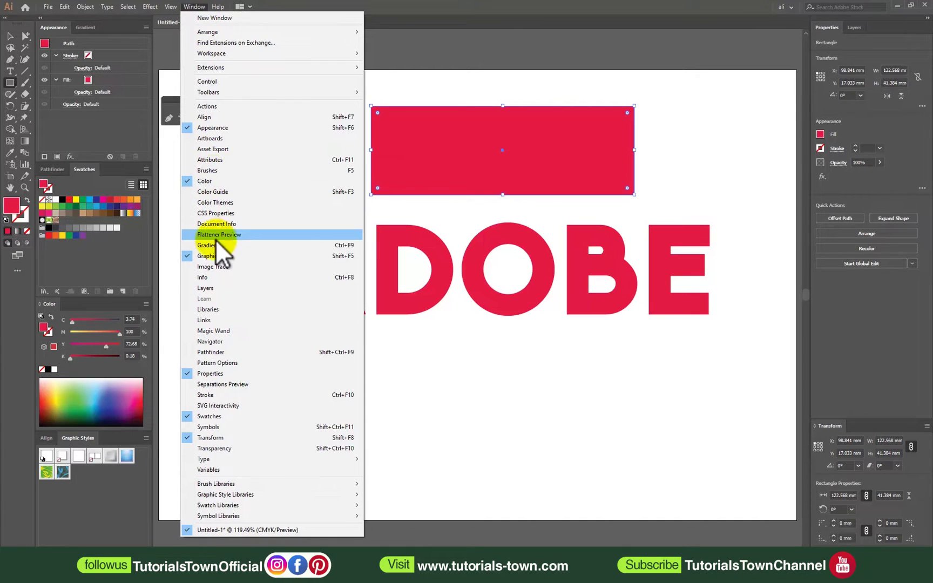
pyautogui.click(237, 245)
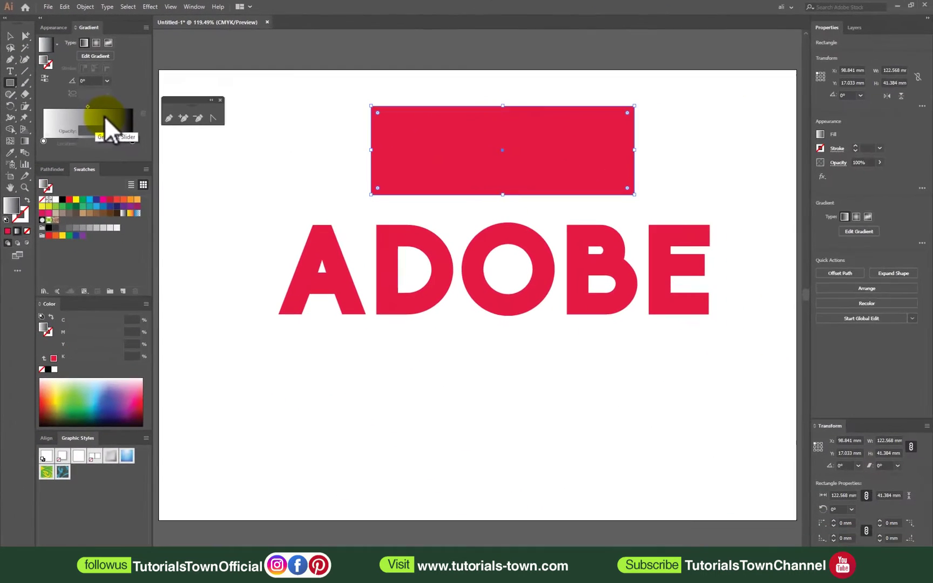
pyautogui.click(332, 356)
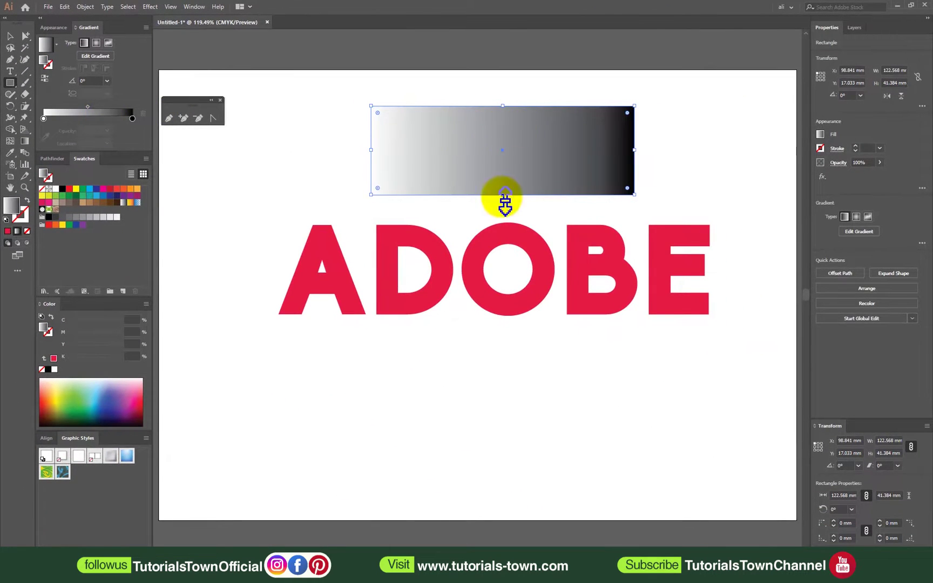
# Try to fill the live ADOBE text with the white-to-black linear gradient and redirect it with the Gradient tool
pyautogui.keyDown('shift'); pyautogui.click(502, 245); pyautogui.keyUp('shift')
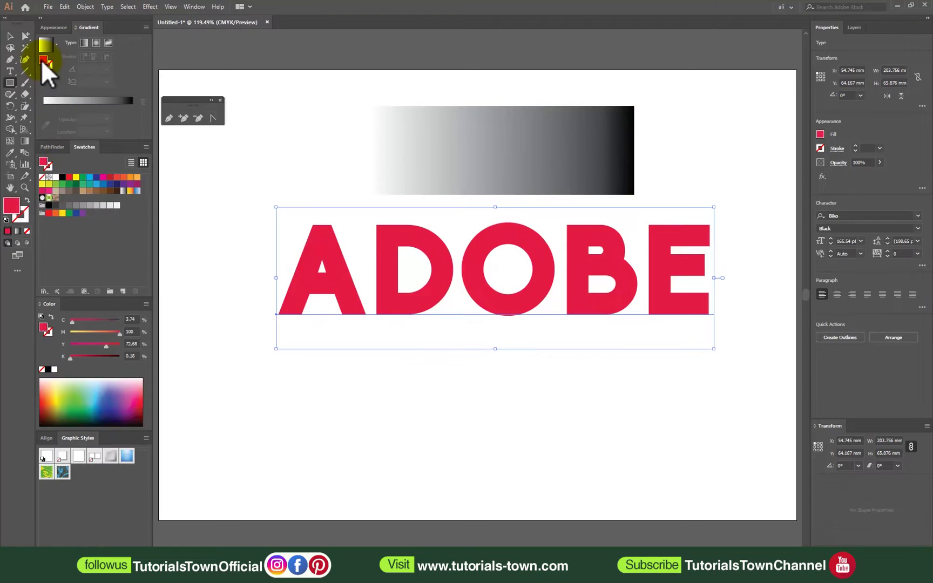
pyautogui.click(68, 100)
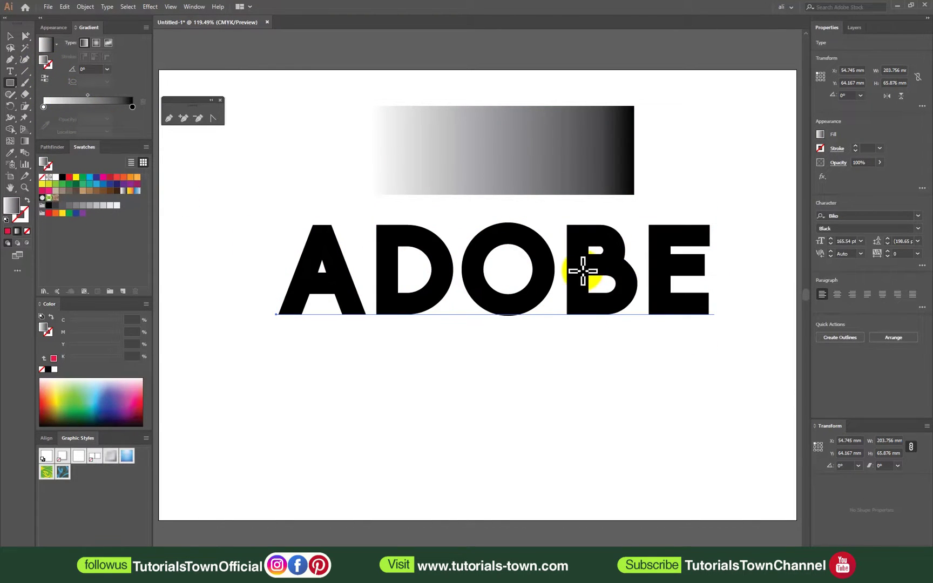
pyautogui.moveTo(307, 250)
pyautogui.mouseDown()
pyautogui.moveTo(609, 232)
pyautogui.moveTo(621, 306)
pyautogui.mouseUp()
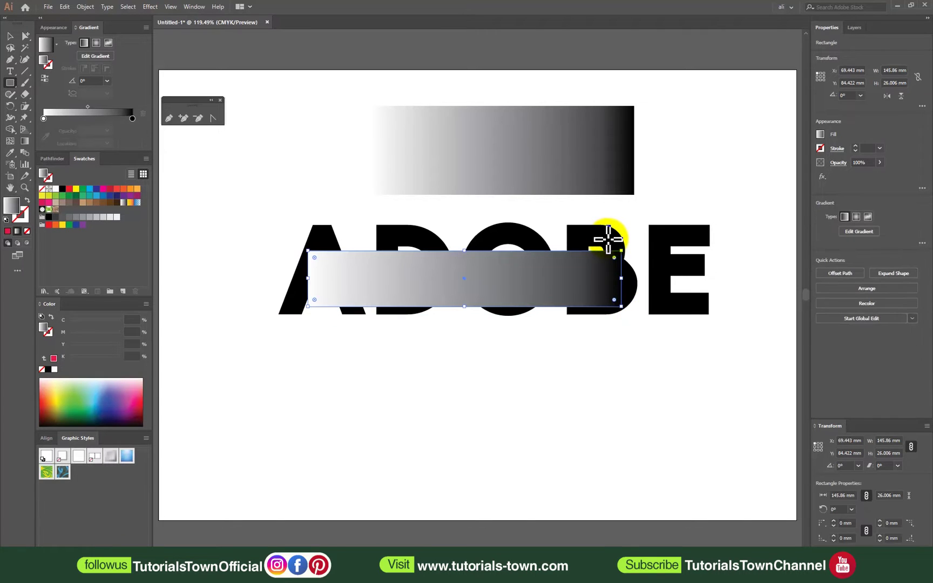
pyautogui.hotkey('ctrl', 'z')
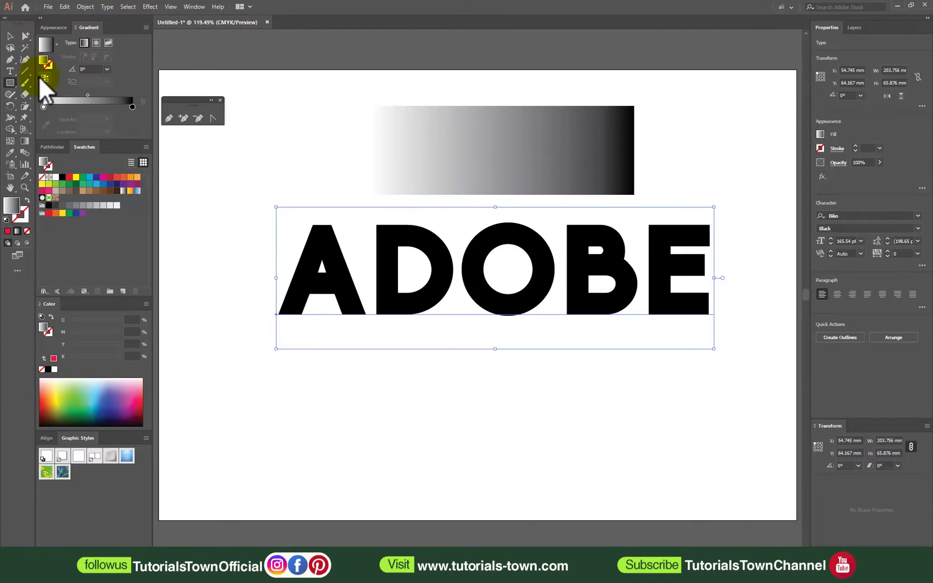
pyautogui.click(24, 141)
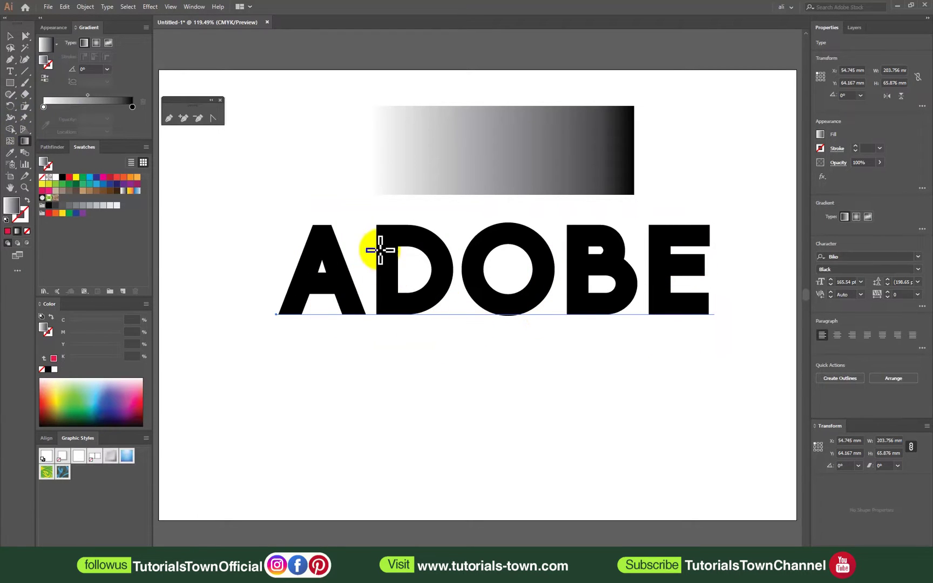
pyautogui.moveTo(648, 333); pyautogui.dragTo(62, 462)
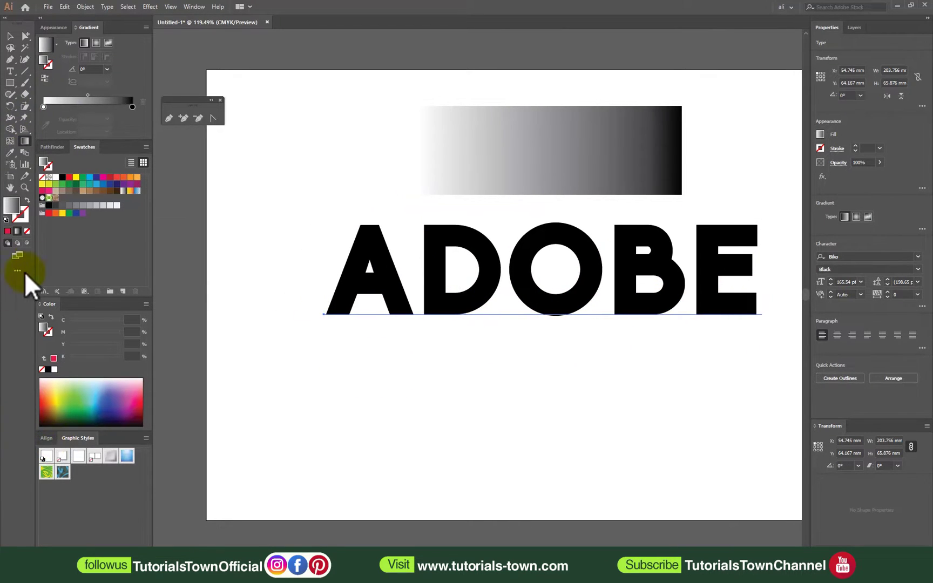
# Duplicate the ADOBE text directly below the original
pyautogui.click(10, 35)
pyautogui.click(489, 267)
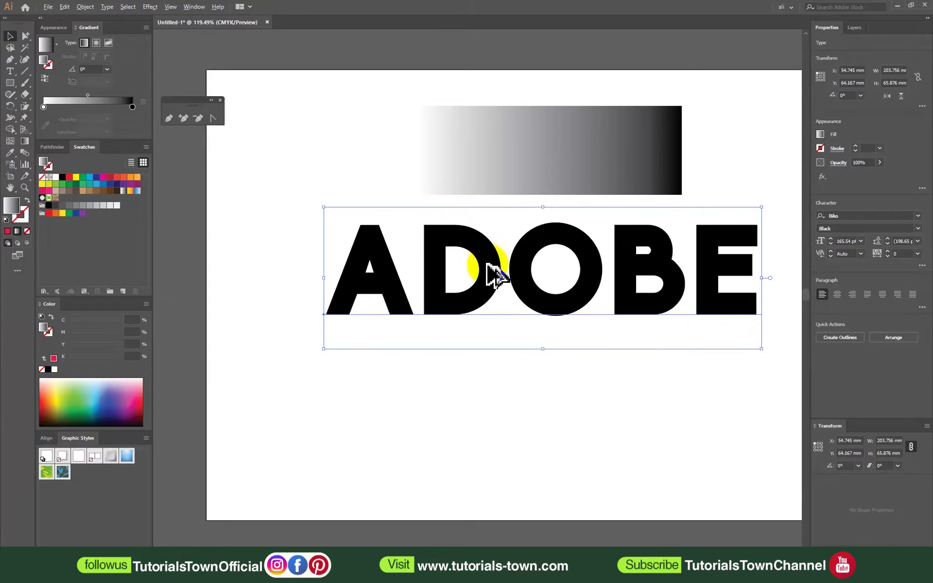
pyautogui.moveTo(487, 262); pyautogui.dragTo(481, 393)
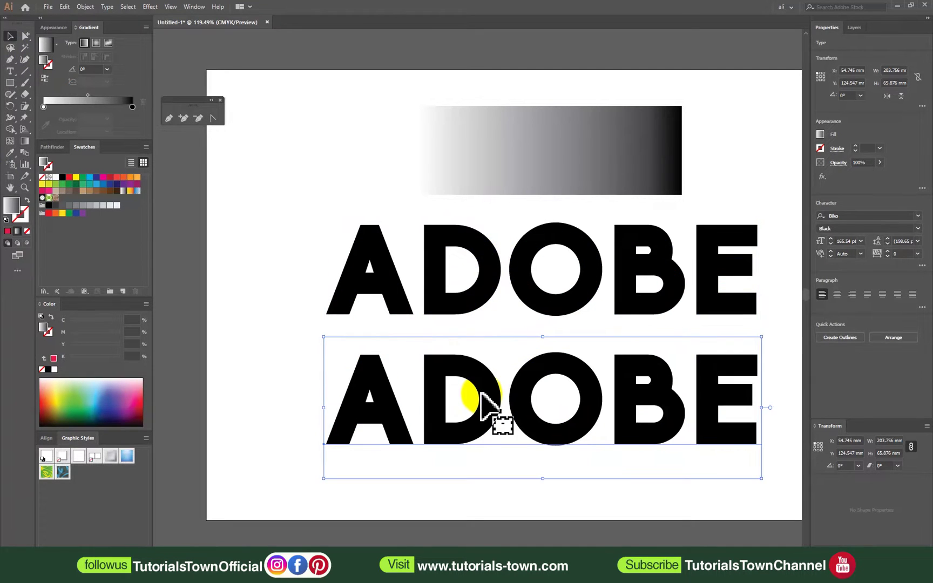
# Convert the lower ADOBE copy to outlines and fill it with the white-to-black linear gradient
pyautogui.rightClick(481, 394)
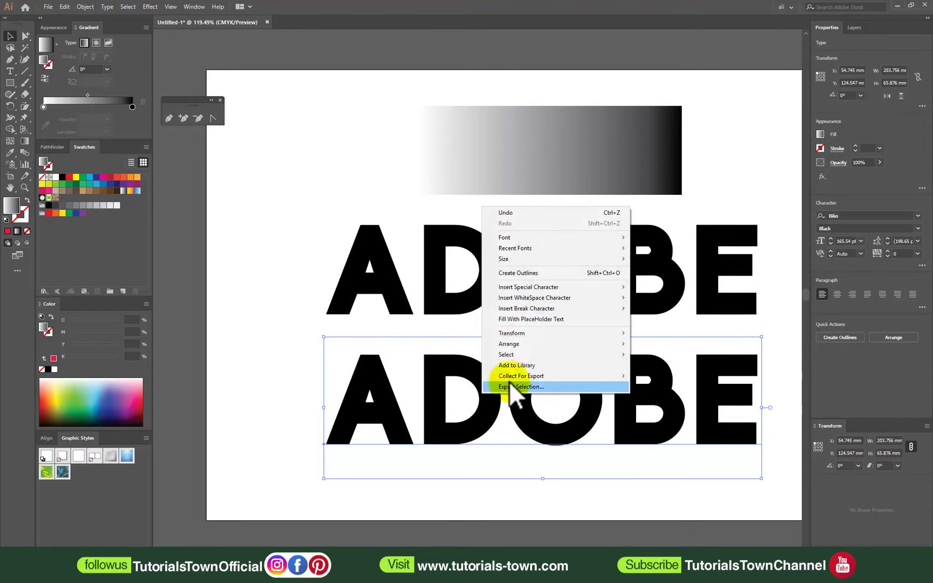
pyautogui.click(512, 270)
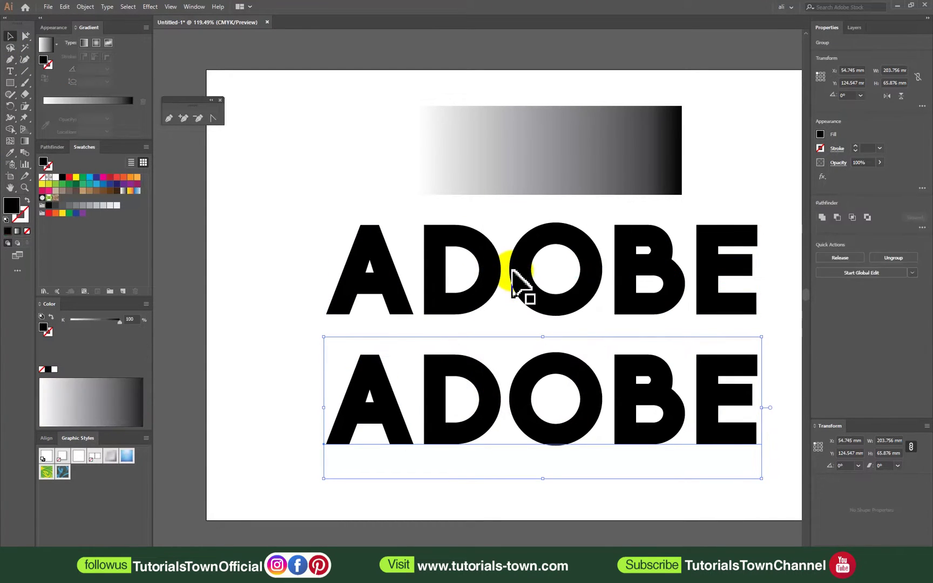
pyautogui.click(71, 100)
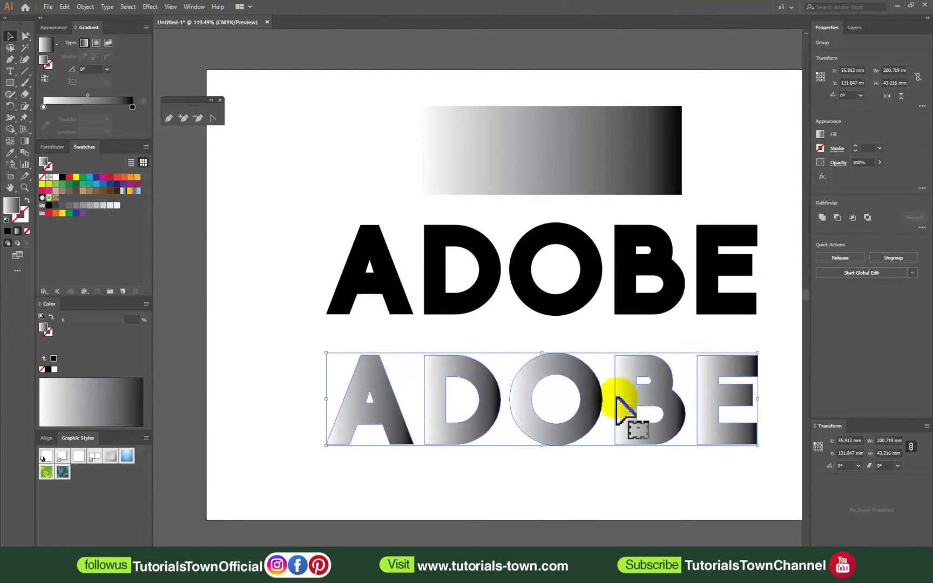
# Replace the wording of the upper live text with "ILLUSTRATOR"
pyautogui.doubleClick(586, 311)
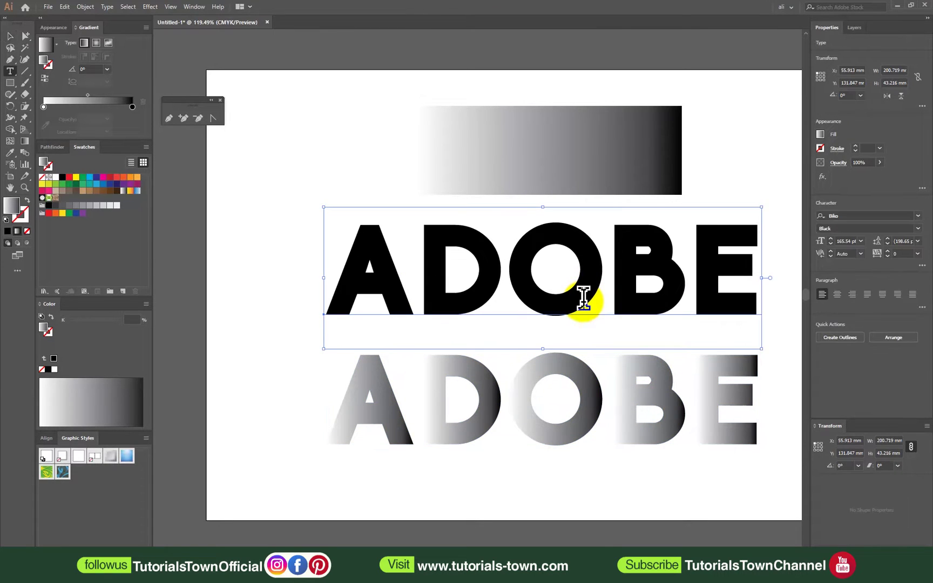
pyautogui.doubleClick(585, 296)
pyautogui.write('ILL')
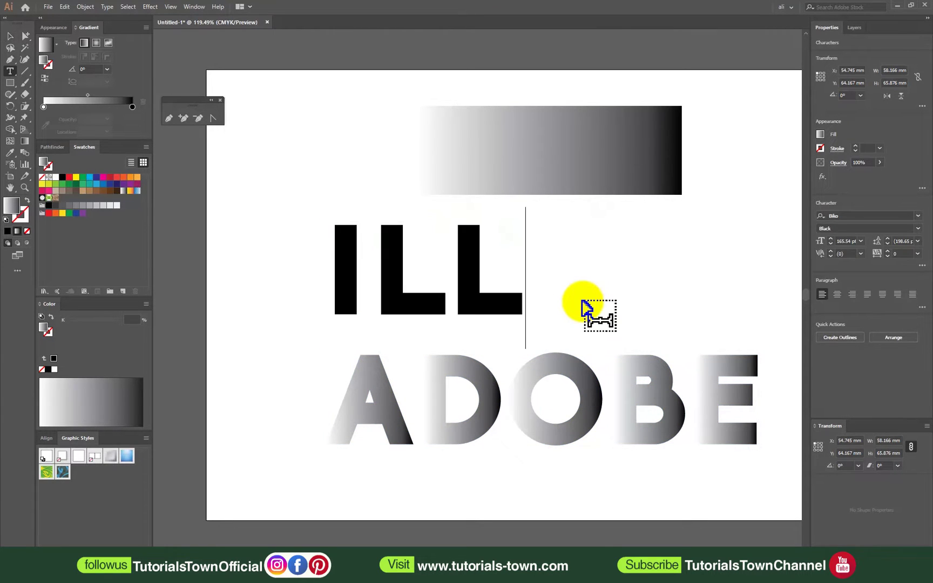
pyautogui.write('USTRATOR')
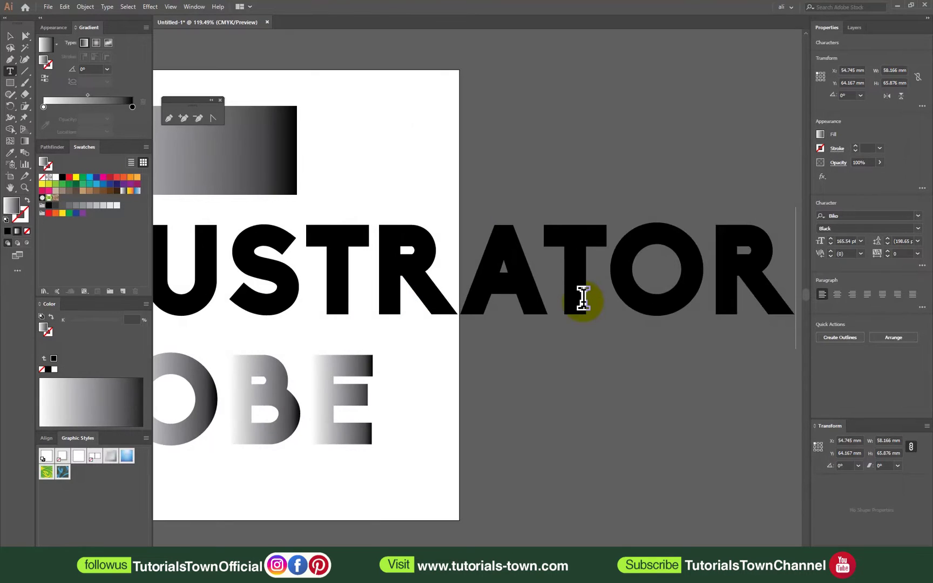
pyautogui.click(9, 35)
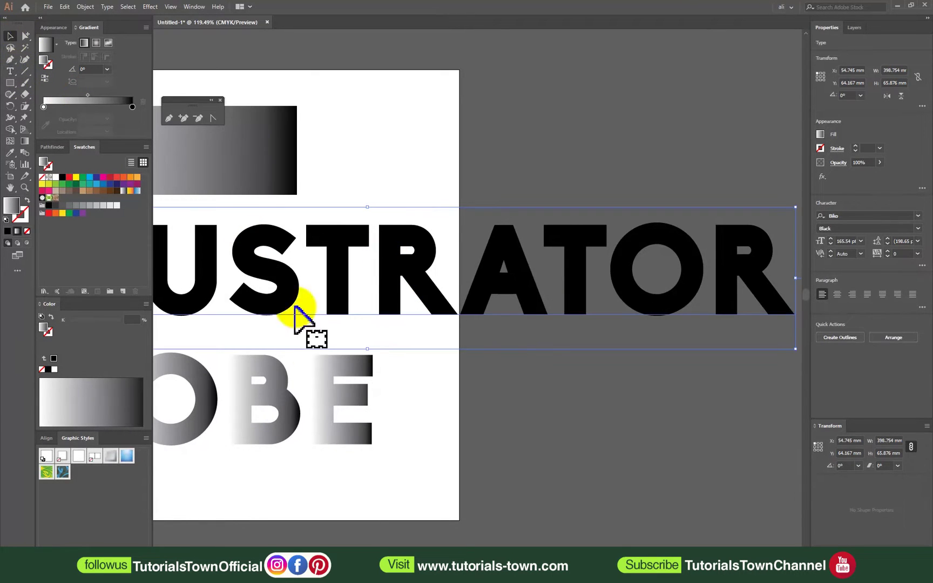
# Move the outlined ADOBE copy about 21 mm to the right and try to edit it as text
pyautogui.moveTo(362, 399); pyautogui.dragTo(573, 387)
pyautogui.click(544, 378)
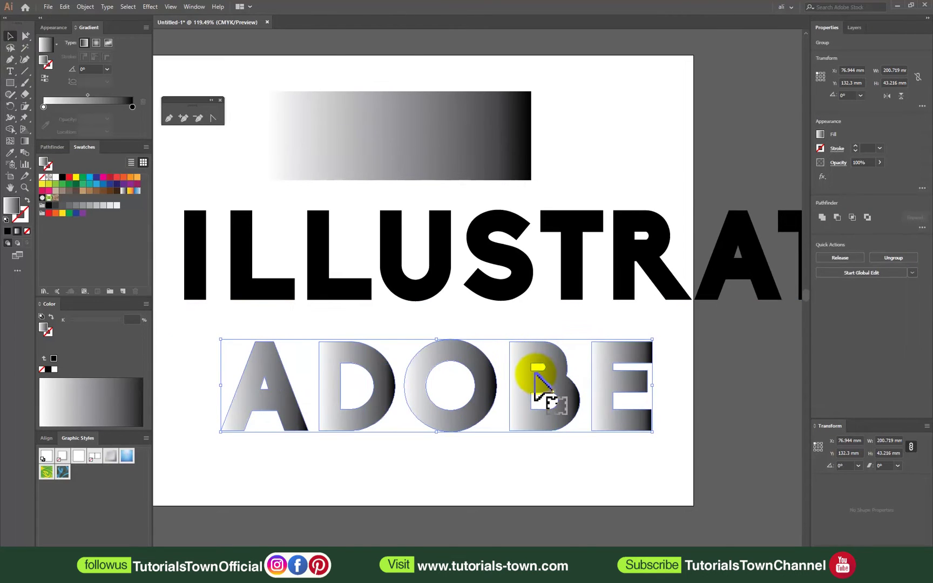
pyautogui.moveTo(535, 372); pyautogui.dragTo(536, 374)
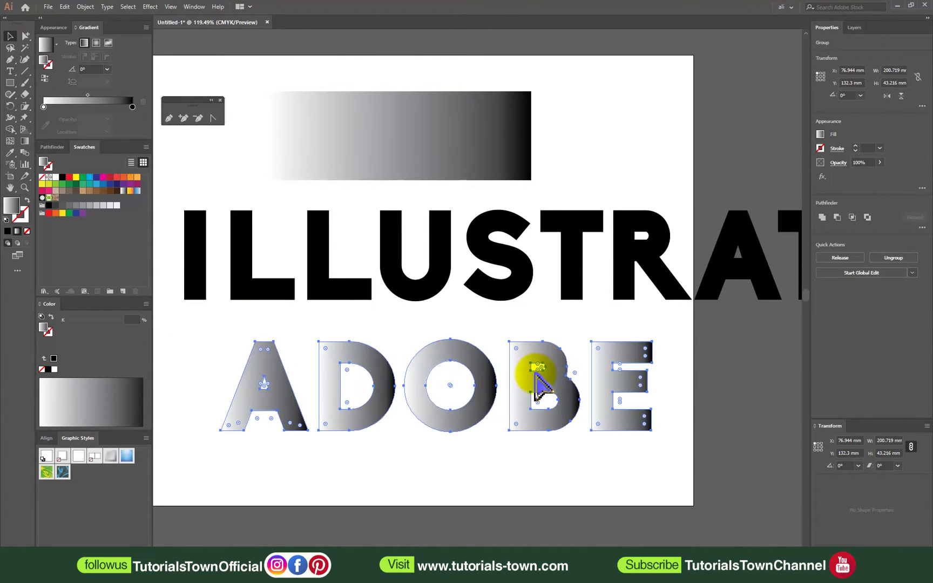
# Undo the edits back to the single live ADOBE text, before the duplicate was made
pyautogui.hotkey('ctrl', 'z')
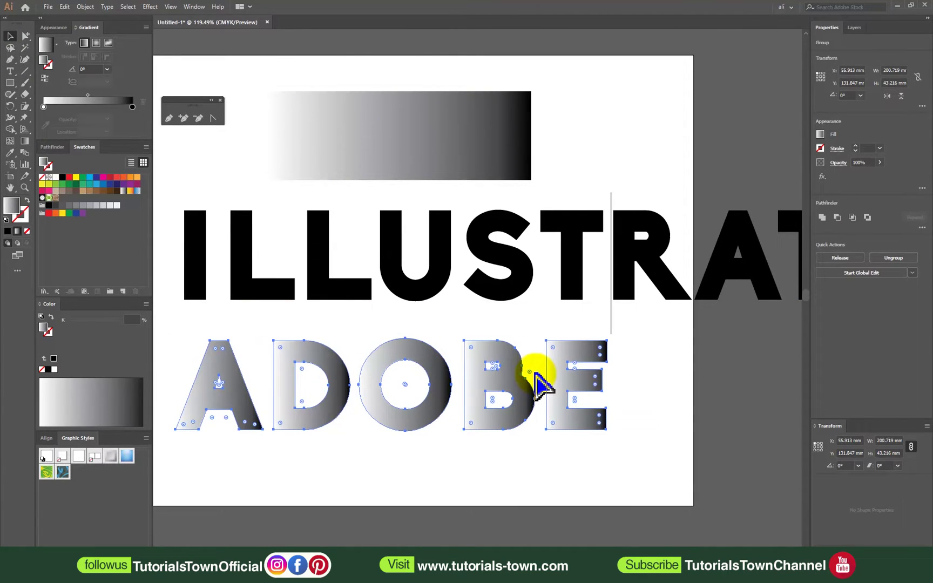
pyautogui.hotkey('ctrl', 'z')
pyautogui.hotkey('ctrl', 'z')
pyautogui.hotkey('ctrl', 'z')
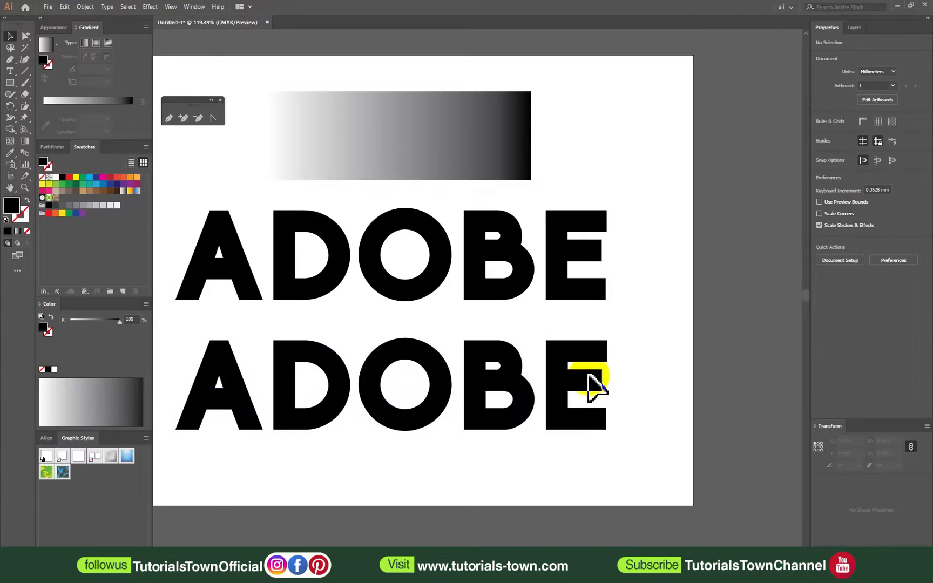
pyautogui.hotkey('ctrl', 'z')
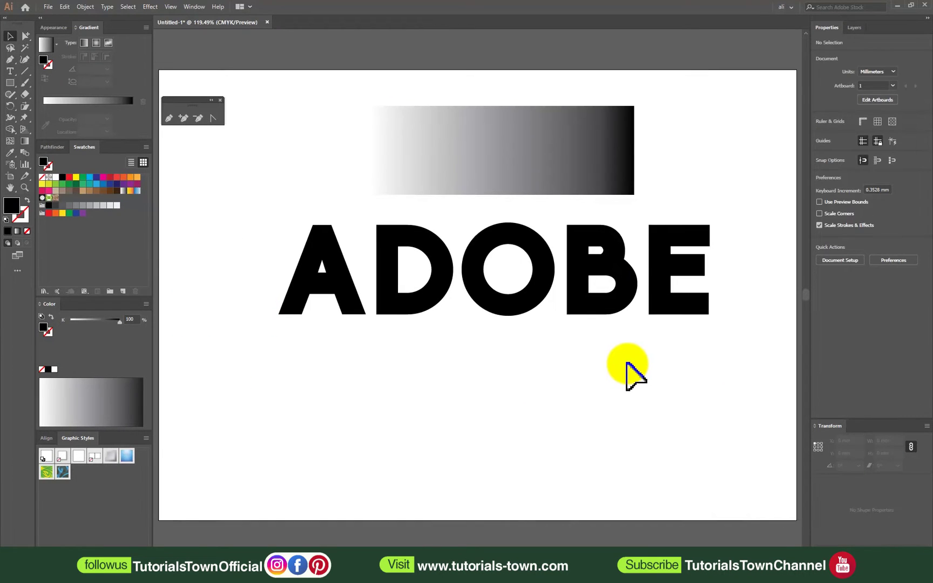
# Delete the gradient-filled rectangle above the text and select the live ADOBE text
pyautogui.click(626, 186)
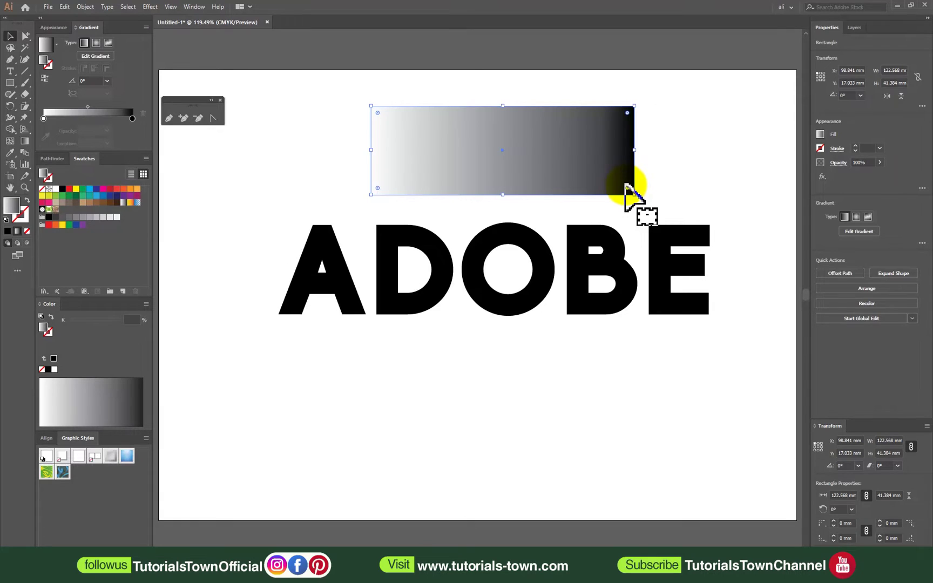
pyautogui.press('Delete')
pyautogui.click(579, 302)
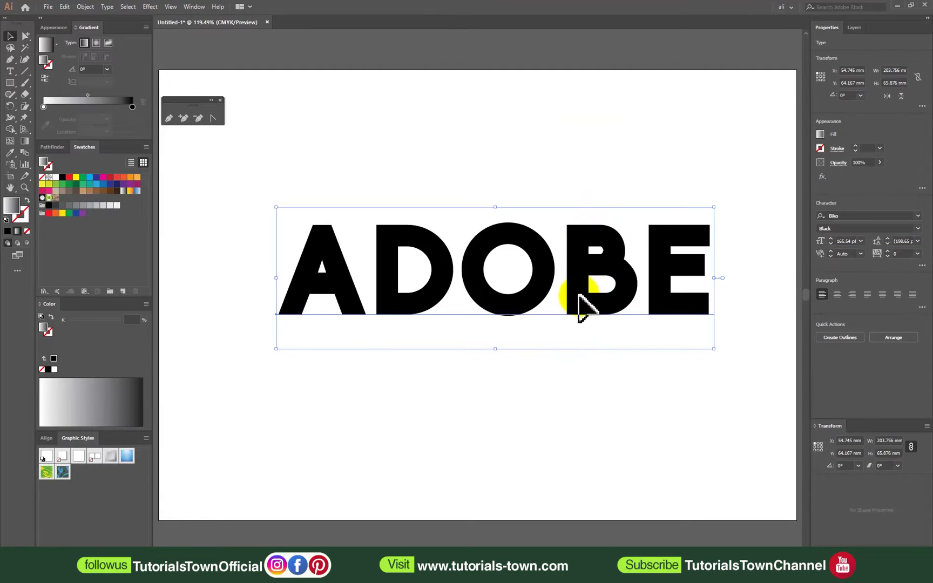
pyautogui.moveTo(579, 303)
pyautogui.mouseDown()
pyautogui.moveTo(566, 343)
pyautogui.moveTo(566, 316)
pyautogui.moveTo(588, 316)
pyautogui.mouseUp()
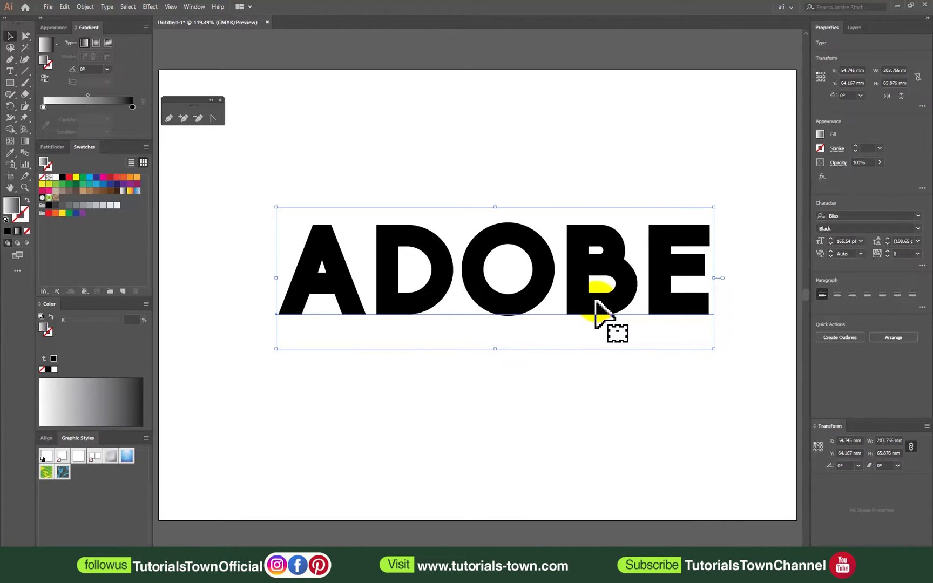
# Show the Appearance settings of the live ADOBE text and add a new fill to it
pyautogui.click(192, 7)
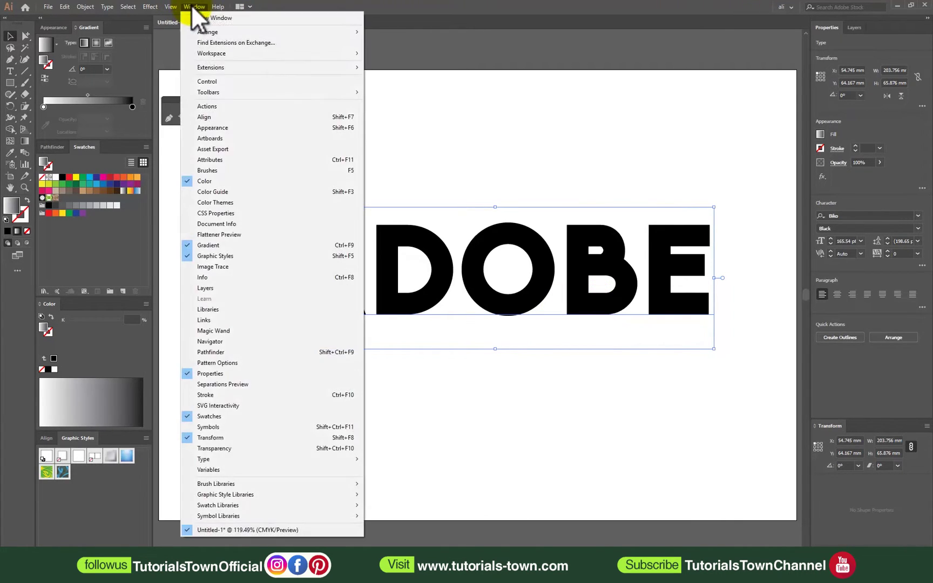
pyautogui.click(221, 128)
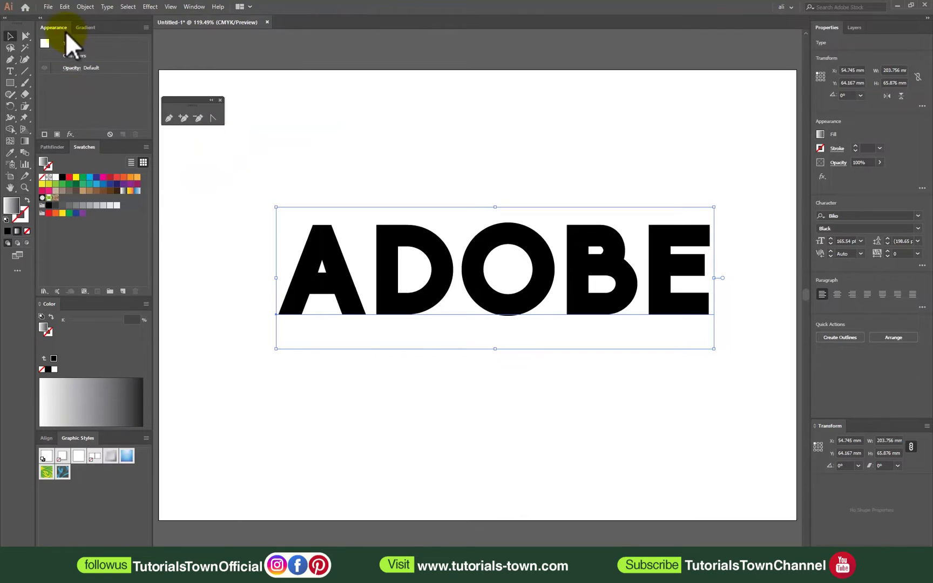
pyautogui.press('super+plus')
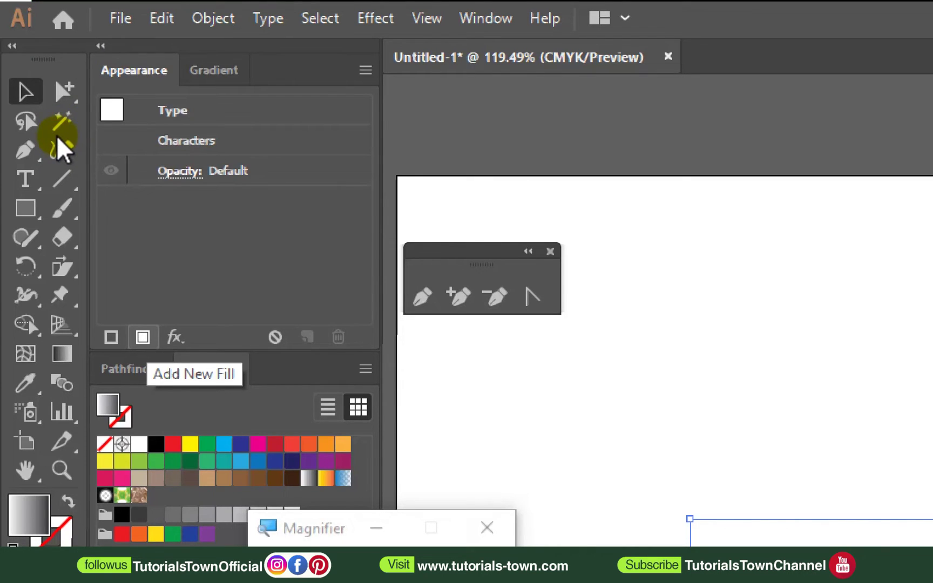
pyautogui.click(142, 337)
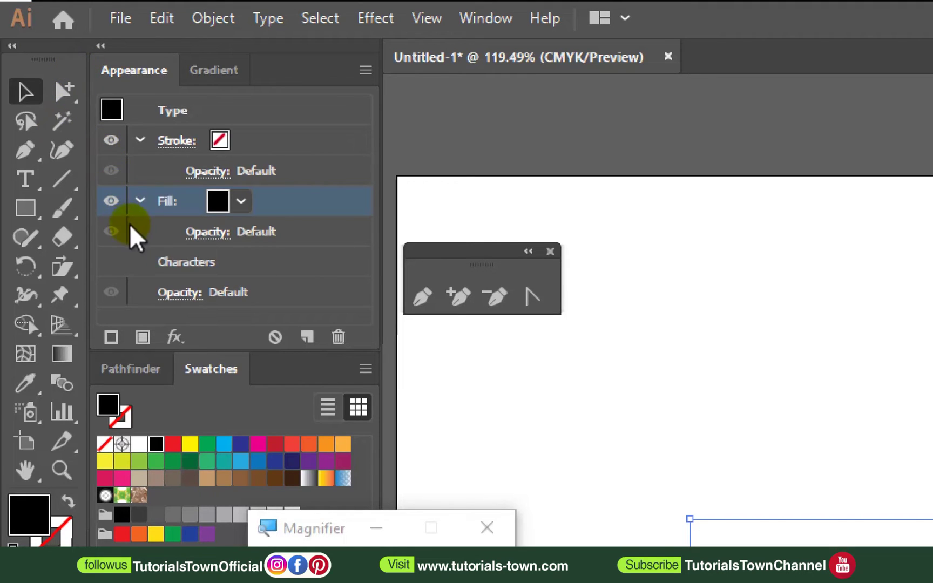
pyautogui.press('super+Escape')
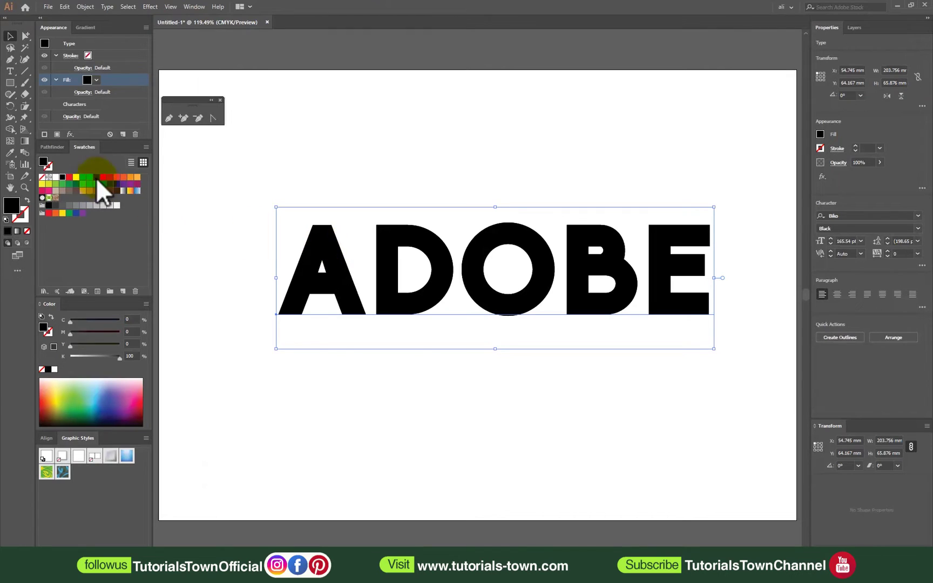
# Fill the ADOBE text with the white-to-black linear gradient and run it downward through the letters at about -89.4°
pyautogui.click(86, 27)
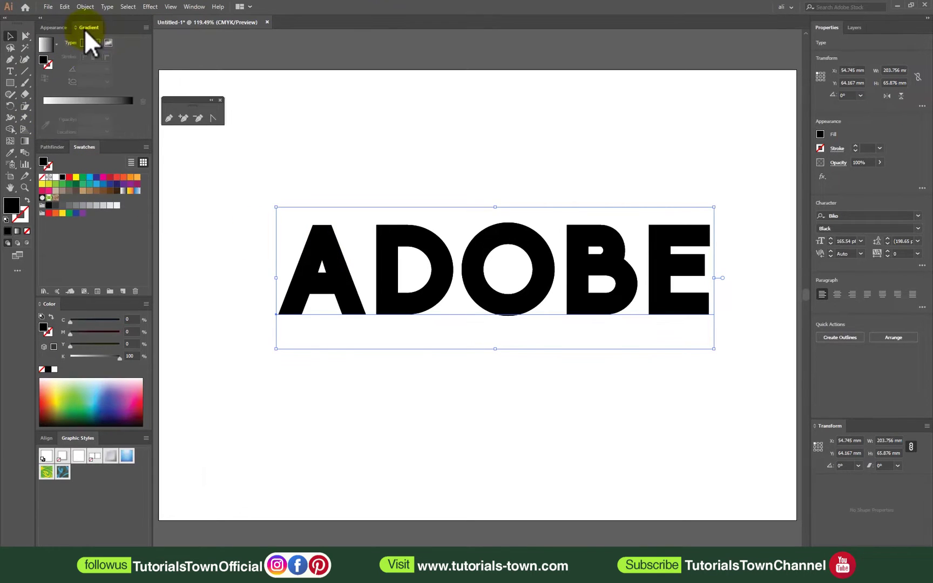
pyautogui.click(92, 97)
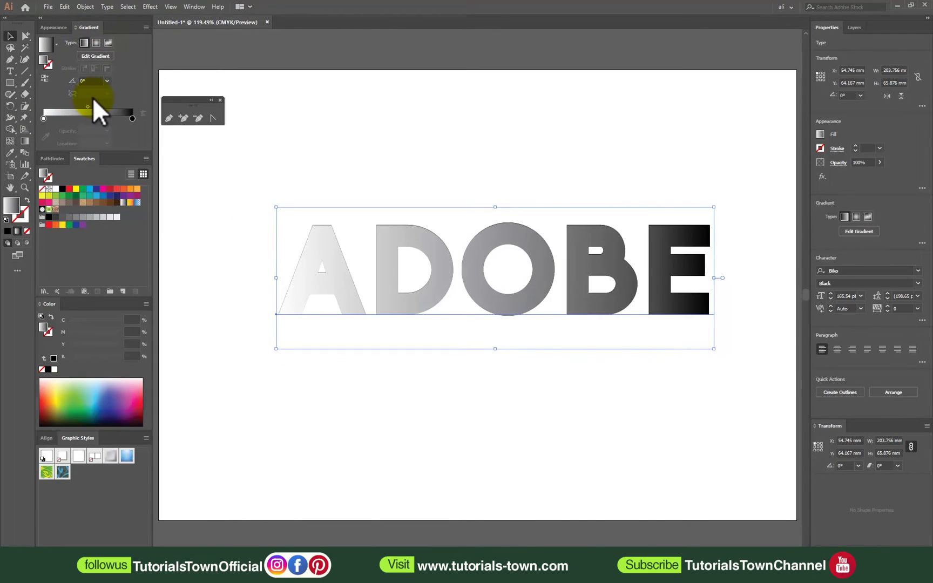
pyautogui.click(24, 142)
pyautogui.moveTo(291, 228); pyautogui.dragTo(709, 316)
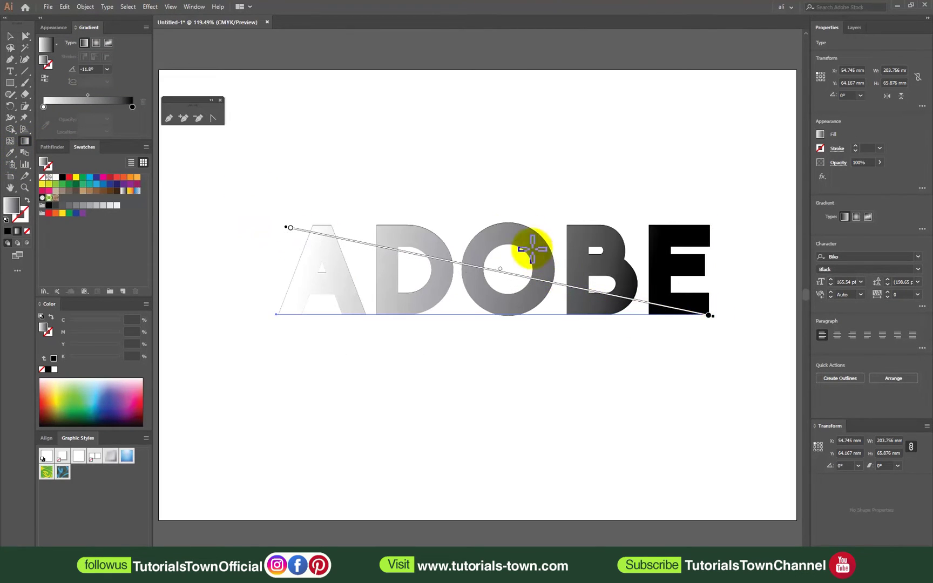
pyautogui.moveTo(517, 219); pyautogui.dragTo(518, 318)
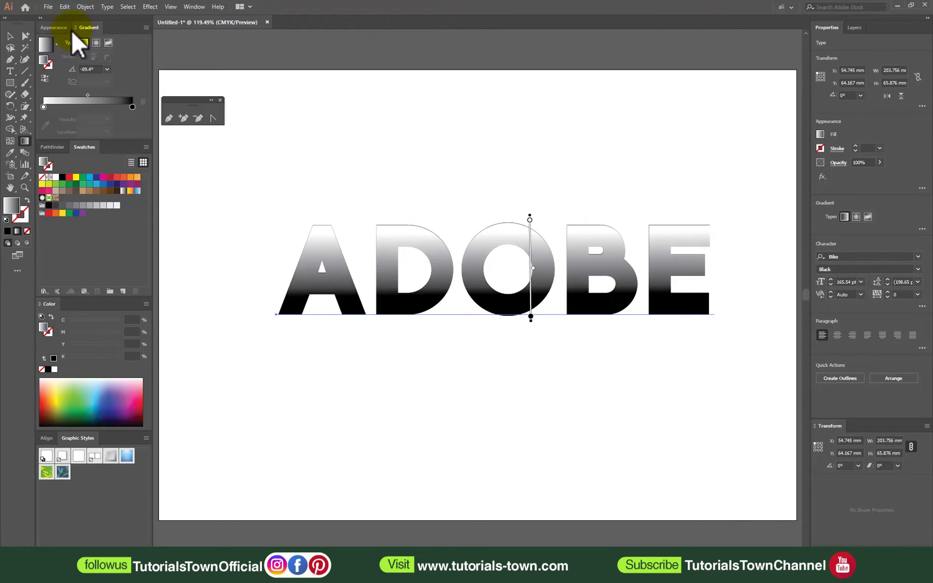
pyautogui.click(53, 27)
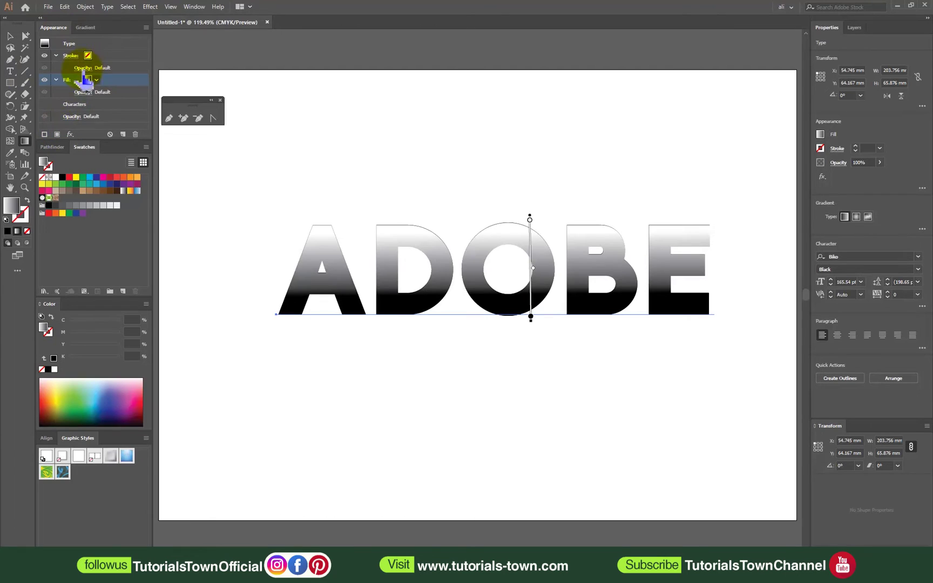
pyautogui.click(11, 204)
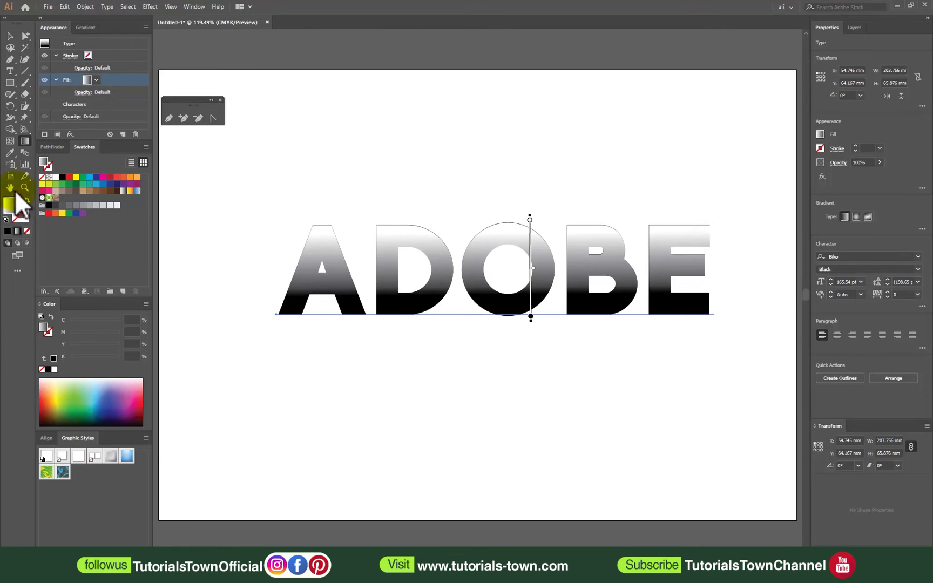
pyautogui.moveTo(69, 55); pyautogui.dragTo(68, 68)
# Switch the white start stop of the text's gradient to RGB and colour it red, D42300
pyautogui.click(86, 28)
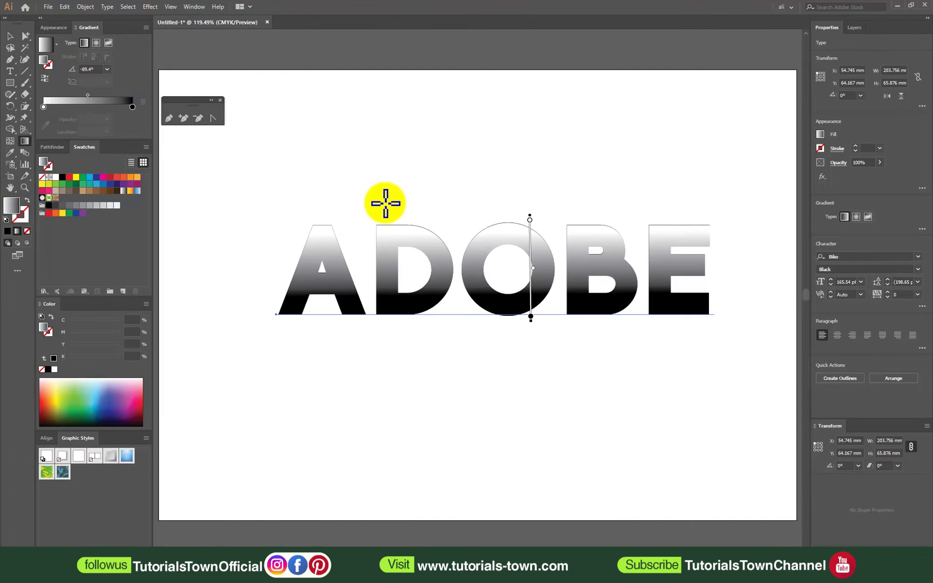
pyautogui.click(44, 107)
pyautogui.doubleClick(44, 107)
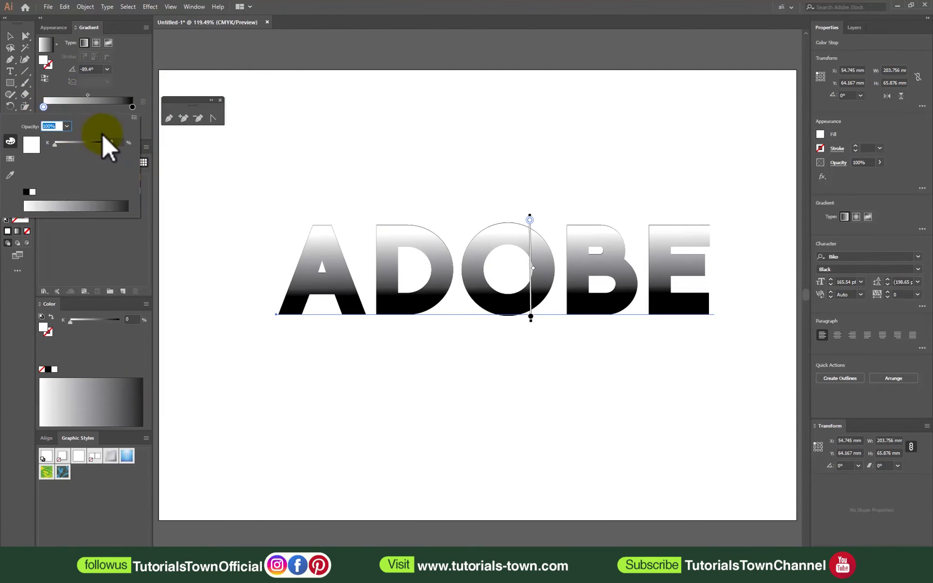
pyautogui.click(134, 118)
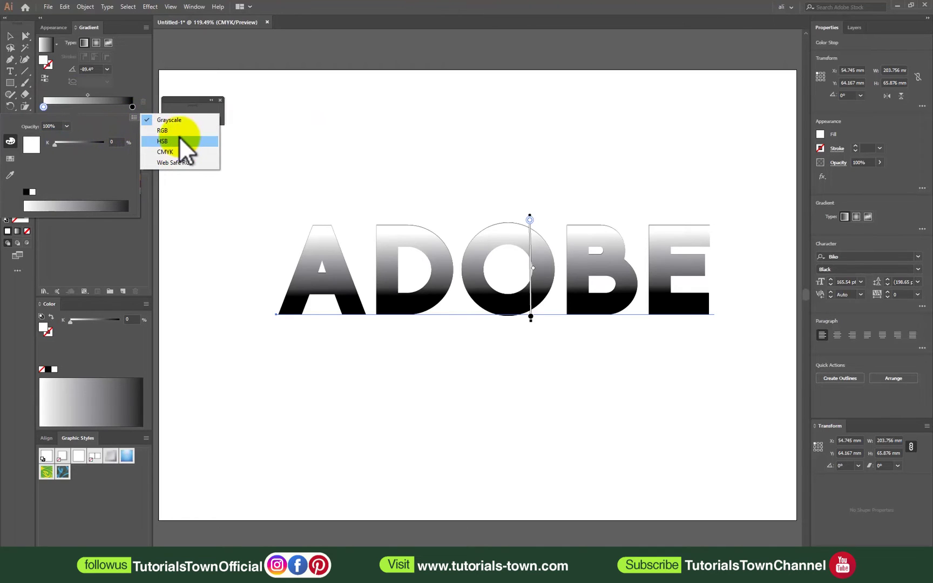
pyautogui.click(173, 131)
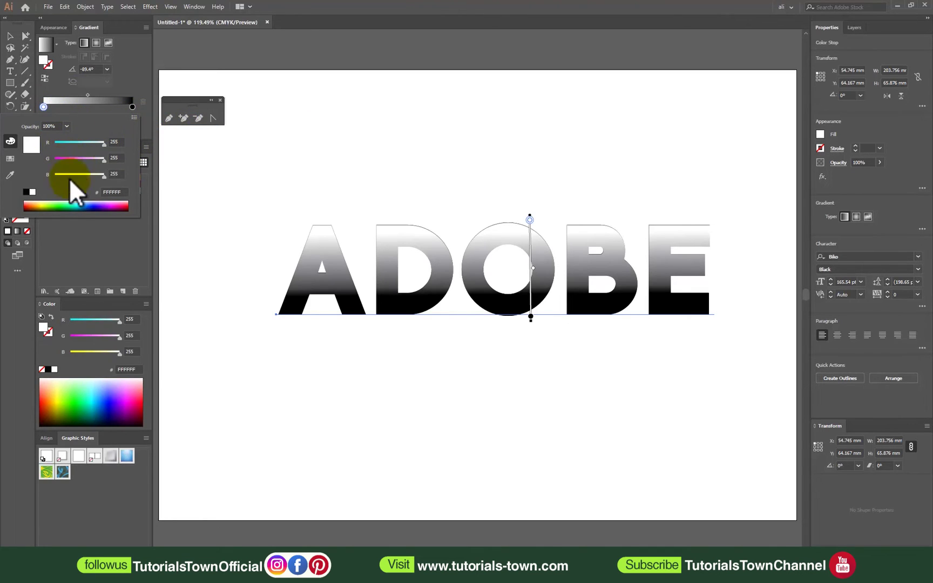
pyautogui.click(71, 204)
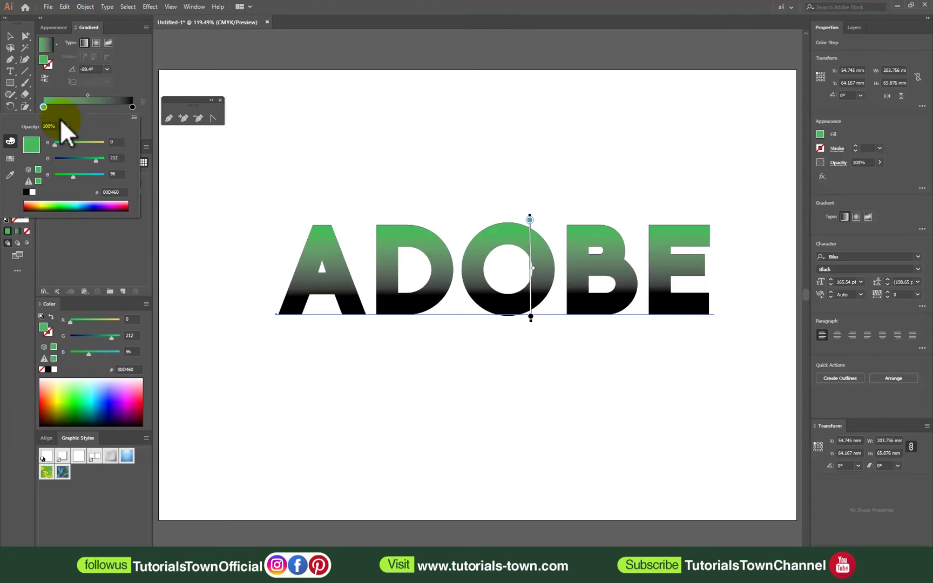
pyautogui.click(26, 206)
# Switch the gradient's black end stop to RGB and raise its red value to 101 for a dark red, 650000
pyautogui.click(131, 104)
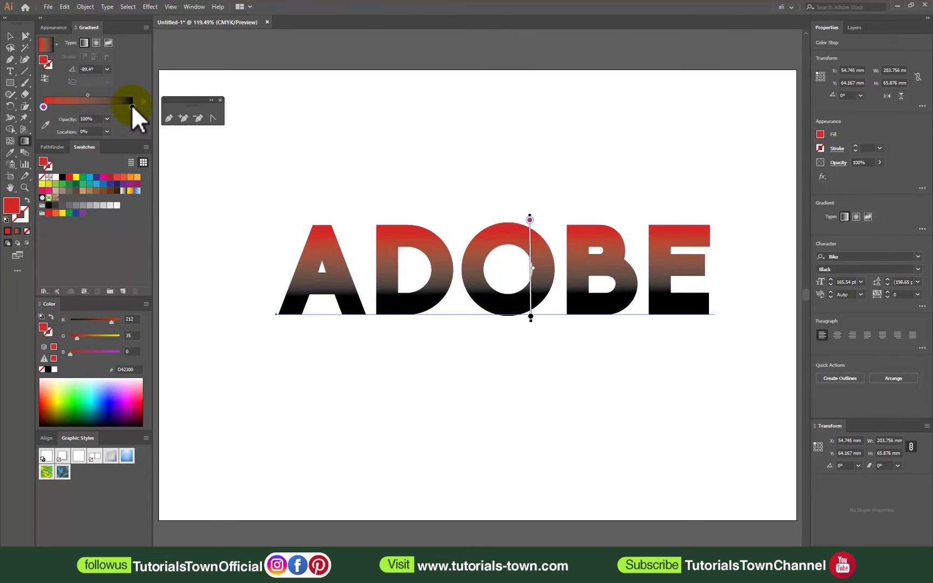
pyautogui.doubleClick(131, 105)
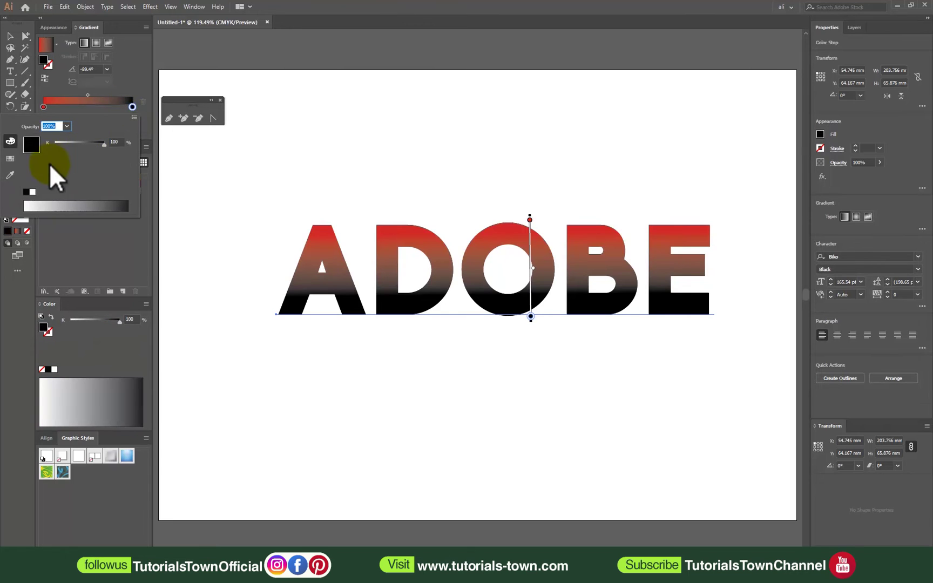
pyautogui.click(133, 119)
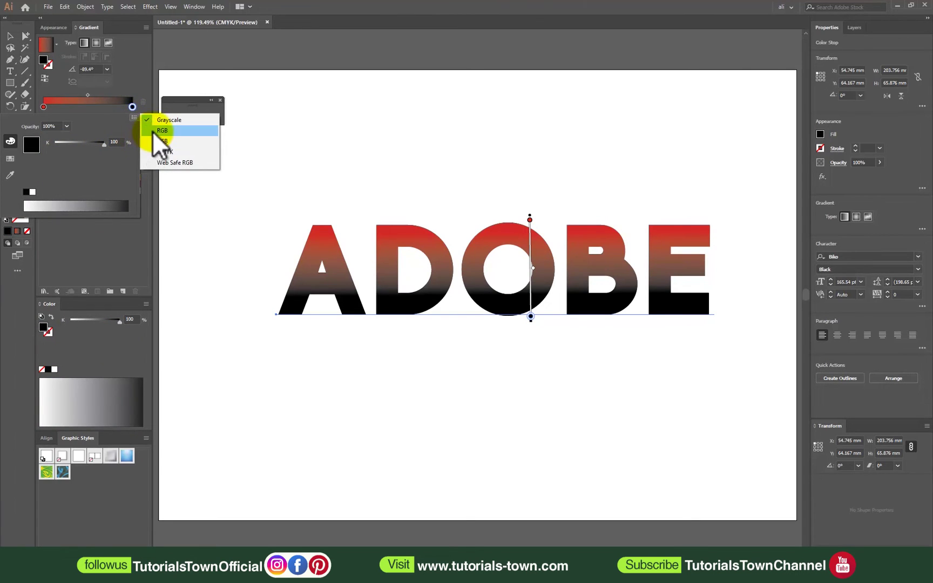
pyautogui.click(152, 131)
pyautogui.click(74, 144)
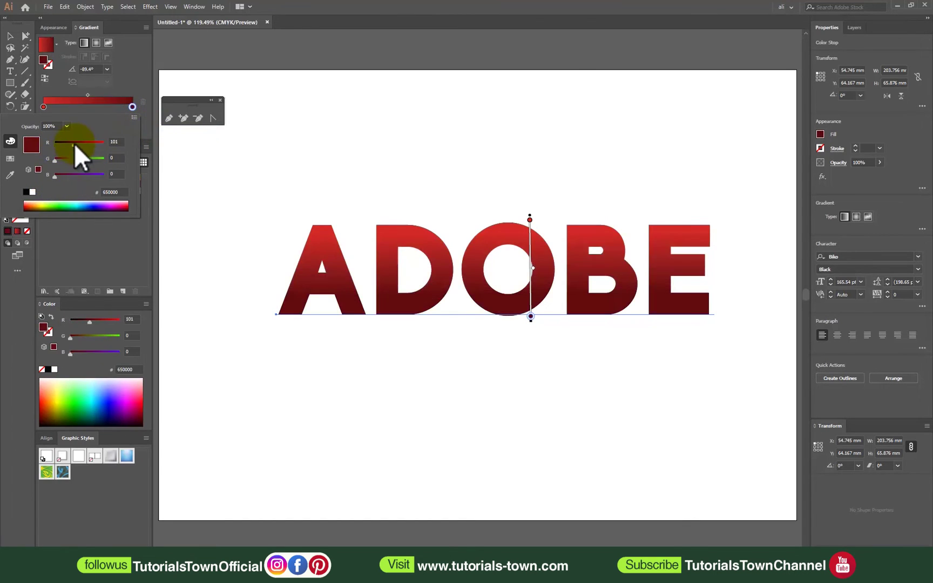